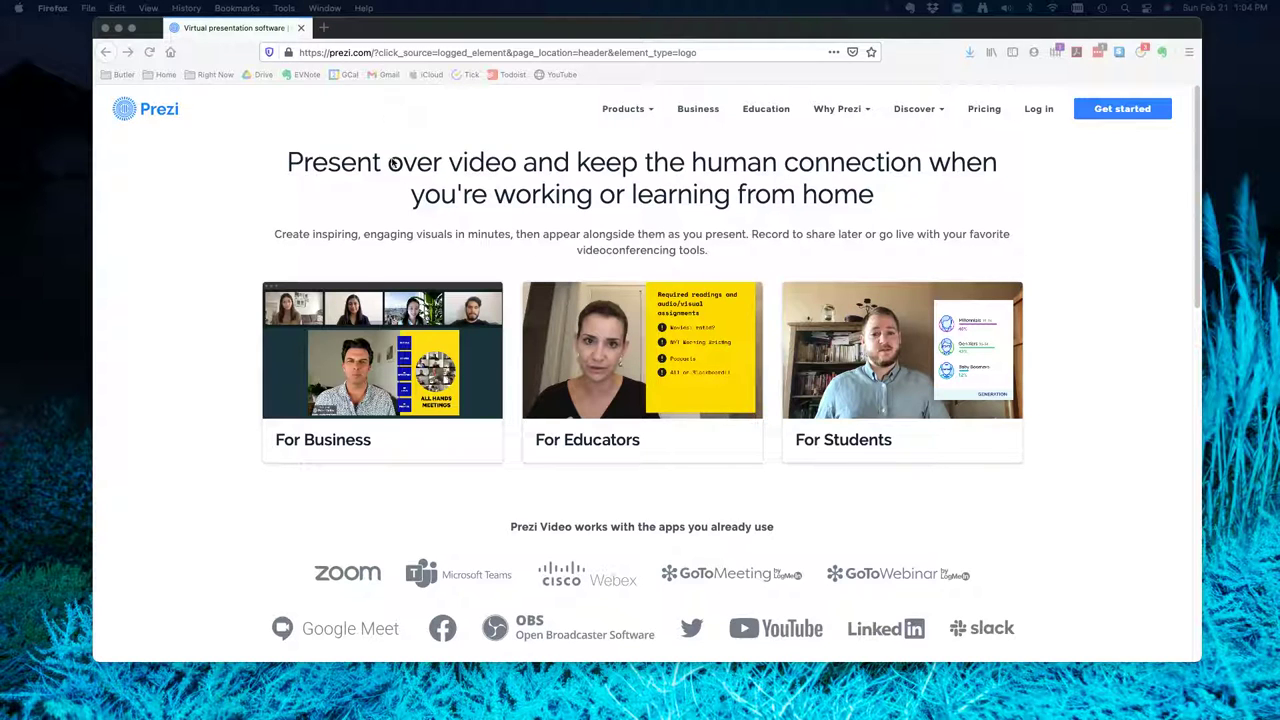
Look at the Prezi for Education page, then return to the previous Prezi page
left_click(587, 445)
left_click(587, 442)
left_click(107, 53)
Choose the free Basic plan under Students & Educators pricing
left_click(984, 112)
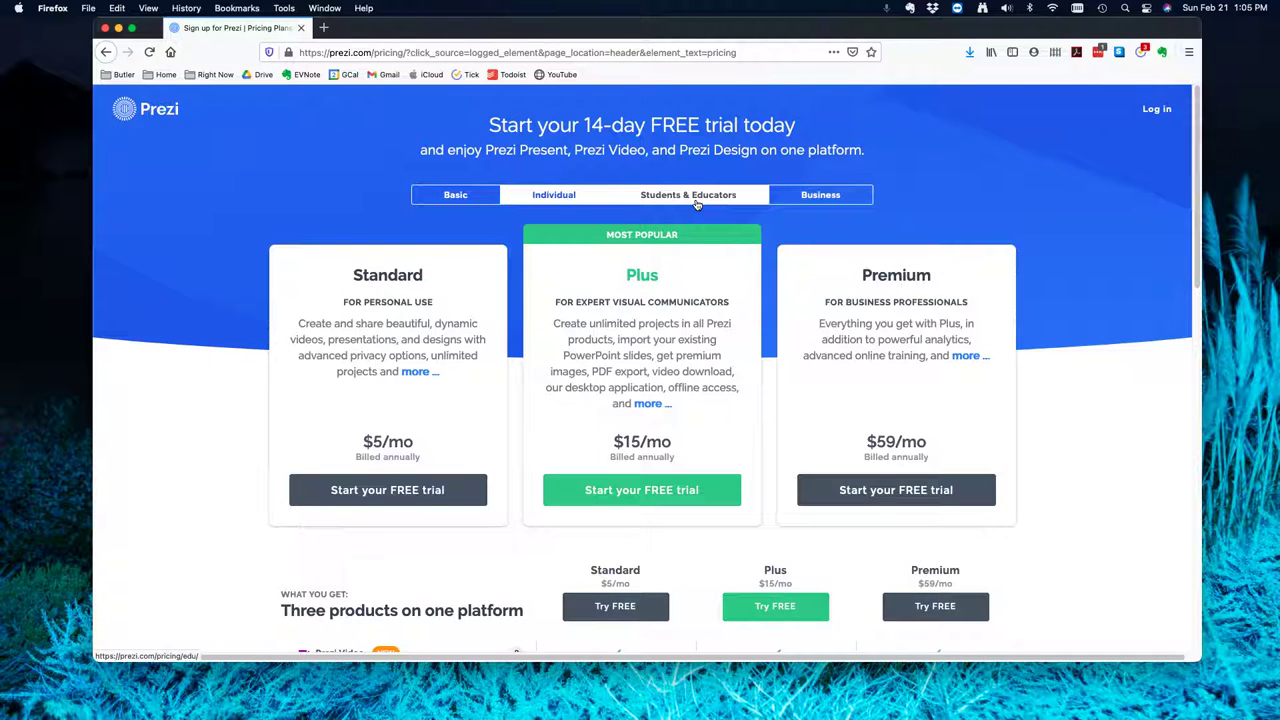
left_click(697, 201)
left_click(391, 519)
Enter the user's first and last name, and fill the email with the suggested address
left_click(455, 215)
key("Tab")
key("Tab")
left_click(392, 339)
Start the Prezi sign-up with a Google account
left_click(603, 605)
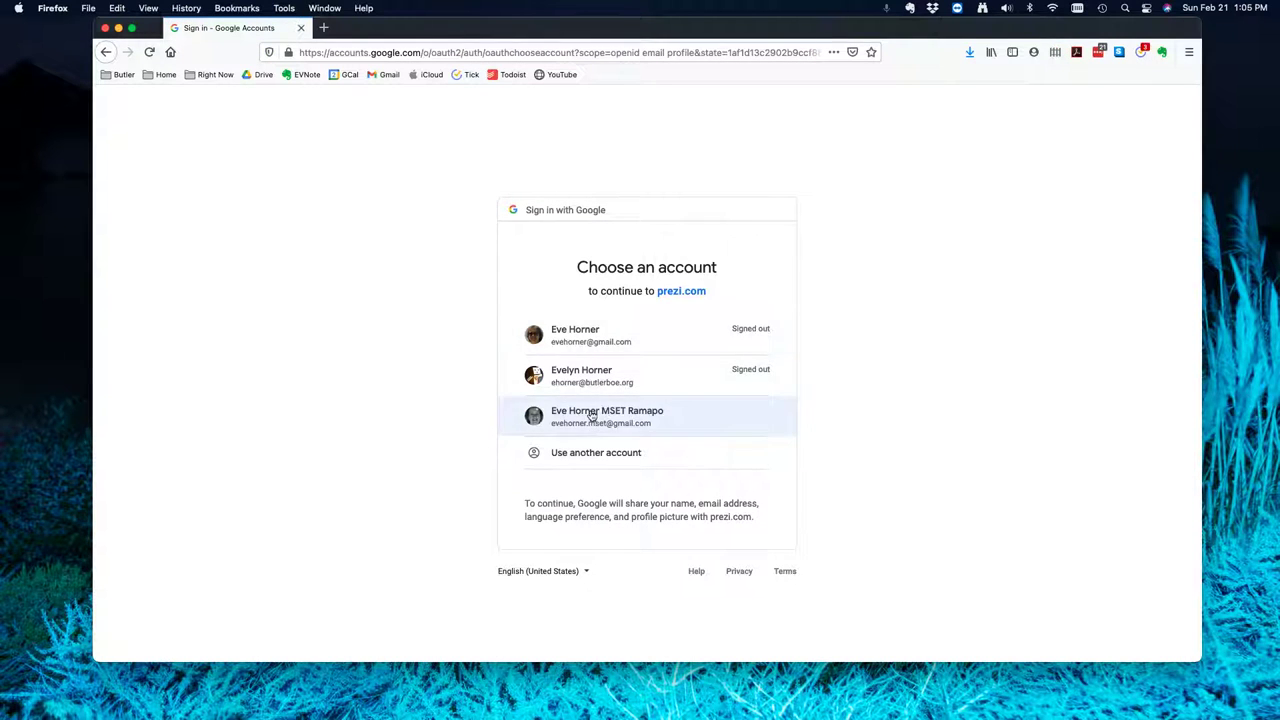